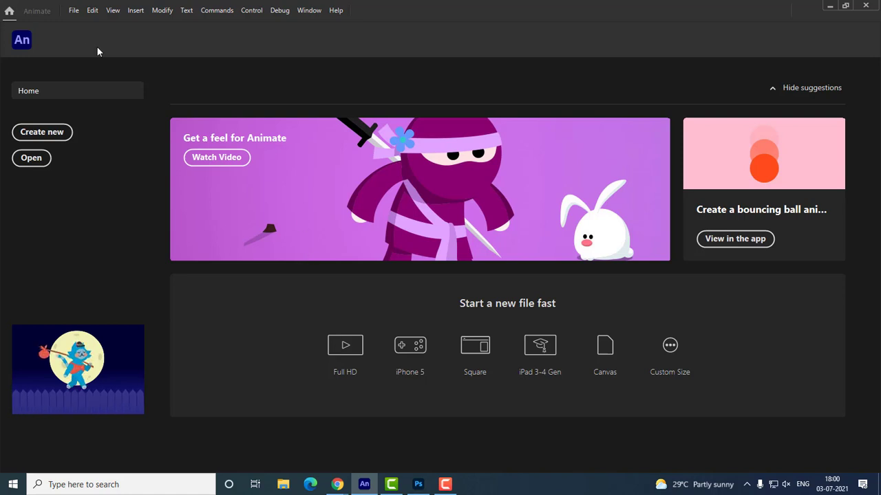
- Create a new Character Animation document from the HD preset, 1280 x 720 at 30 fps with ActionScript 3.0
left_click(74, 11)
left_click(86, 24)
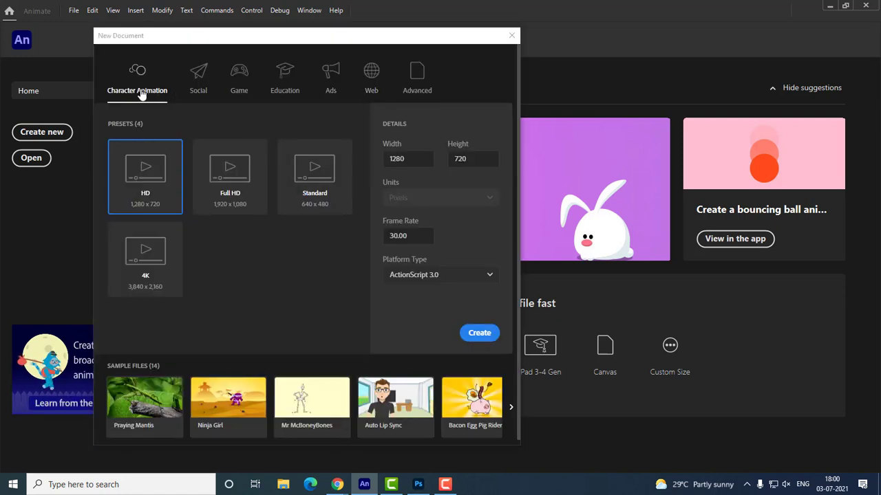
left_click(153, 172)
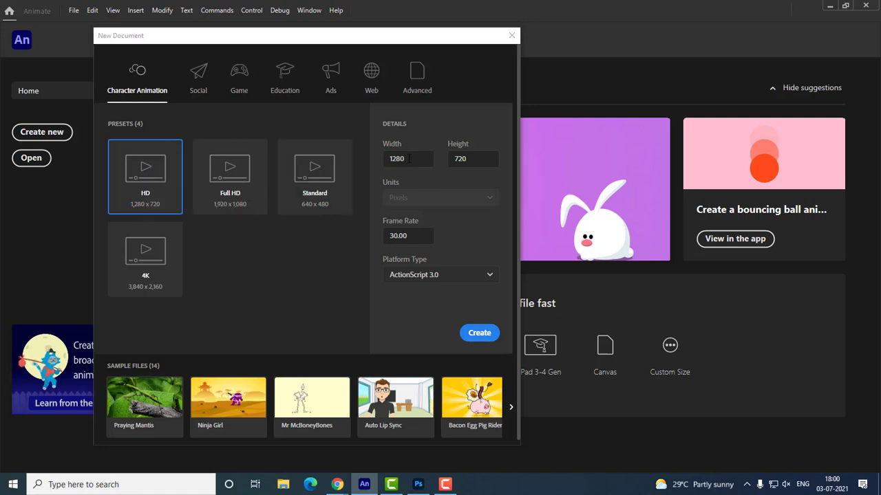
key("Tab")
left_click(474, 158)
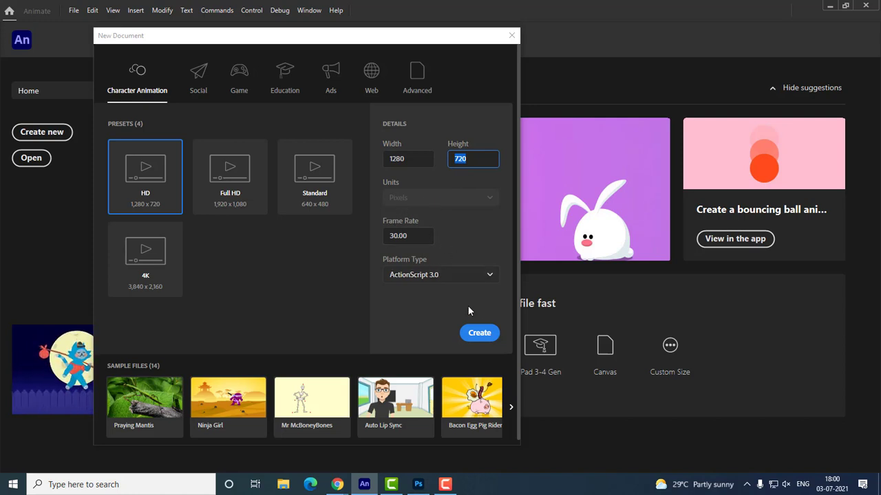
left_click(486, 342)
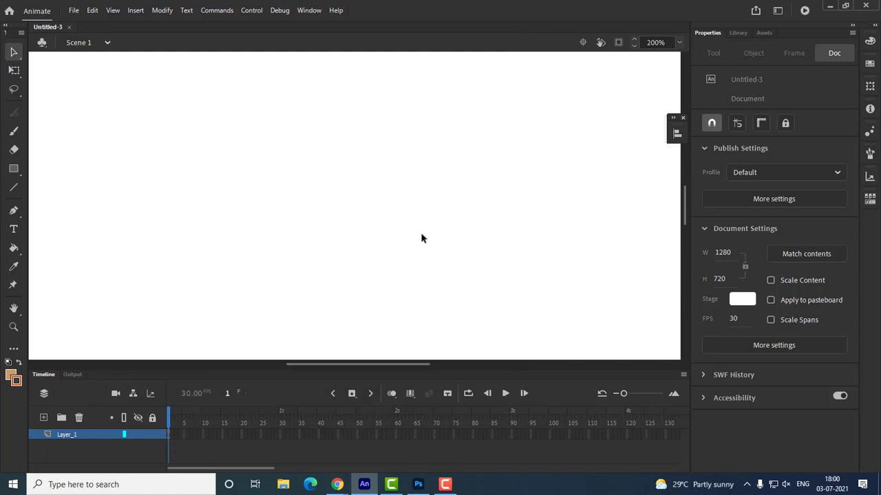
- Draw an open path across the stage with the Pen tool: a flat segment, a triangular peak and another flat segment
key("ctrl+minus")
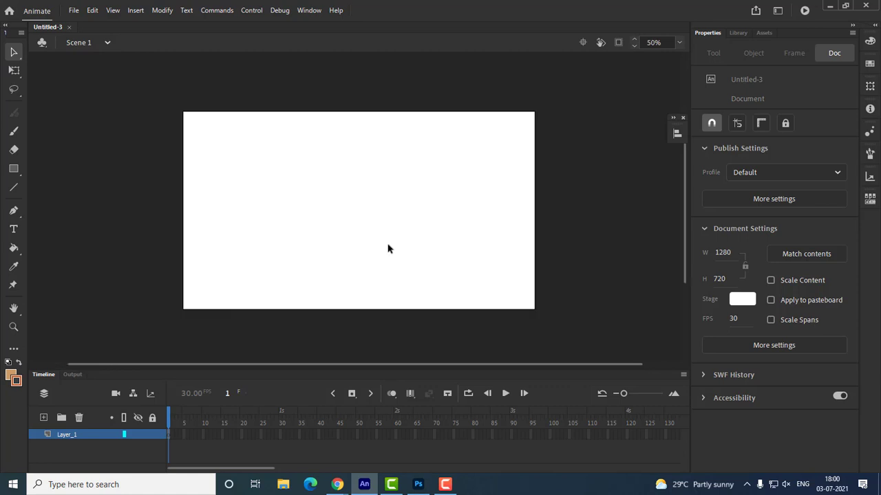
scroll(381, 256, "up", 1)
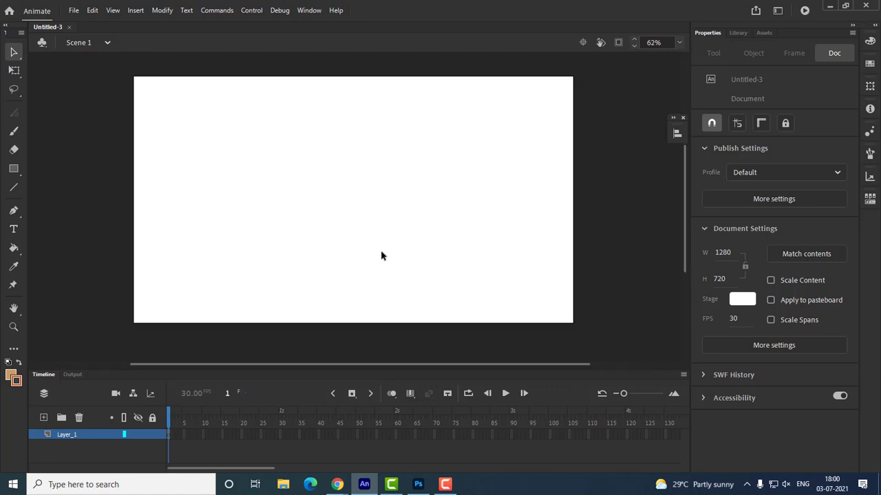
scroll(382, 255, "up", 1)
scroll(381, 256, "down", 1)
scroll(382, 256, "down", 2)
scroll(383, 256, "up", 1)
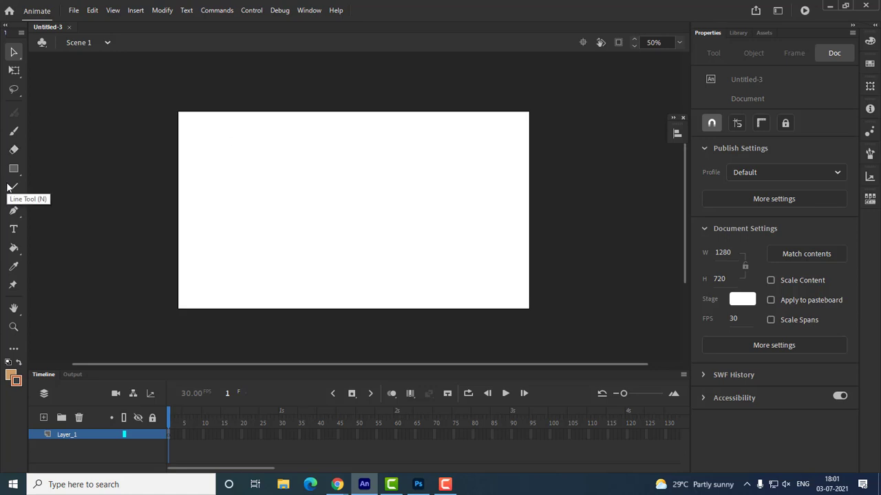
left_click(14, 211)
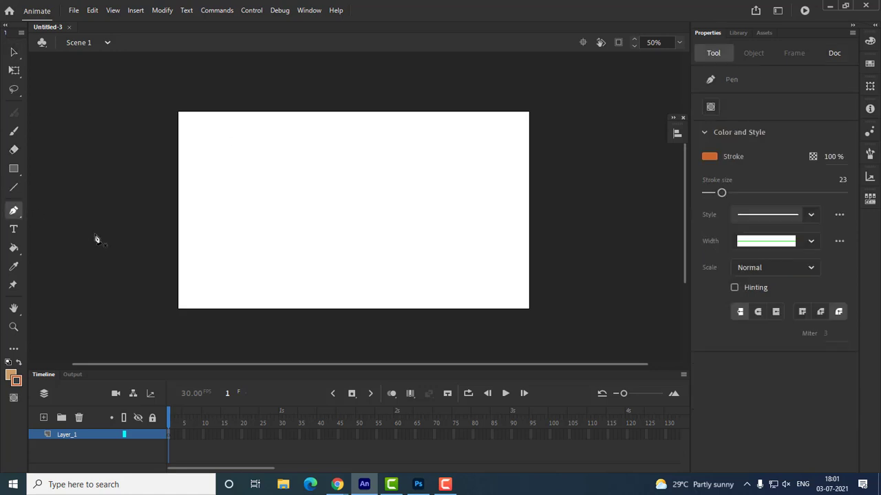
left_click(15, 211)
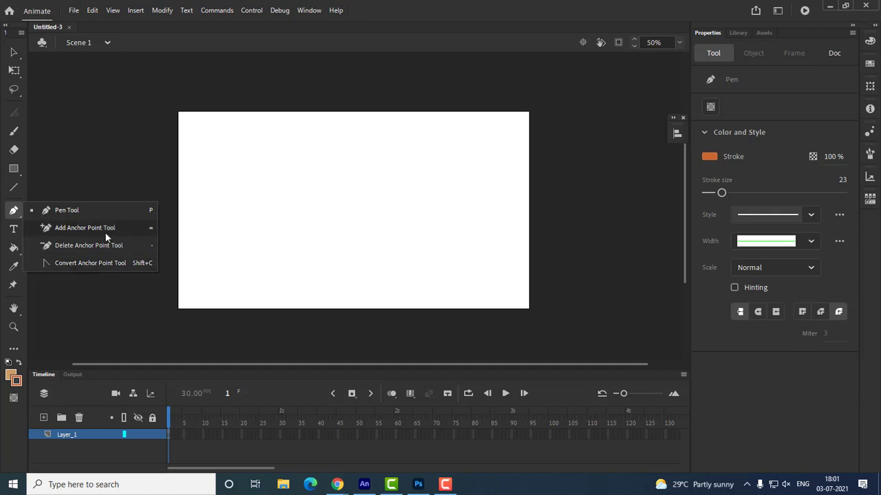
left_click(73, 210)
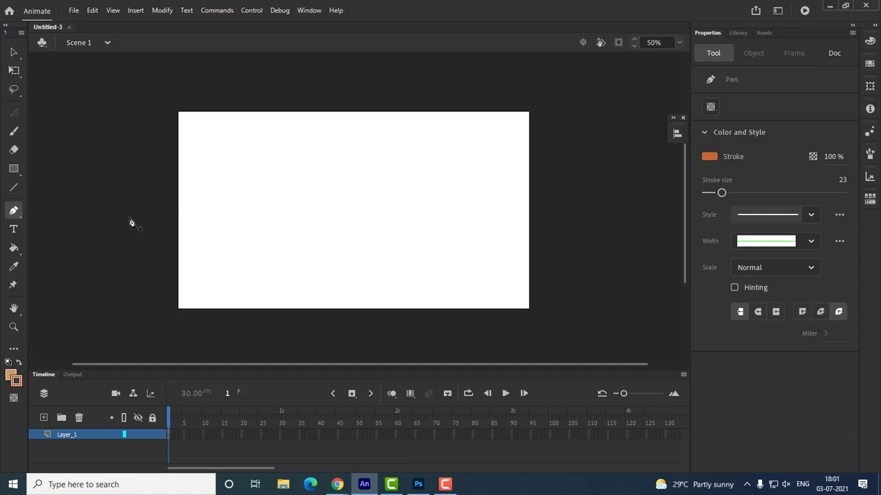
left_click(212, 225)
left_click(300, 225)
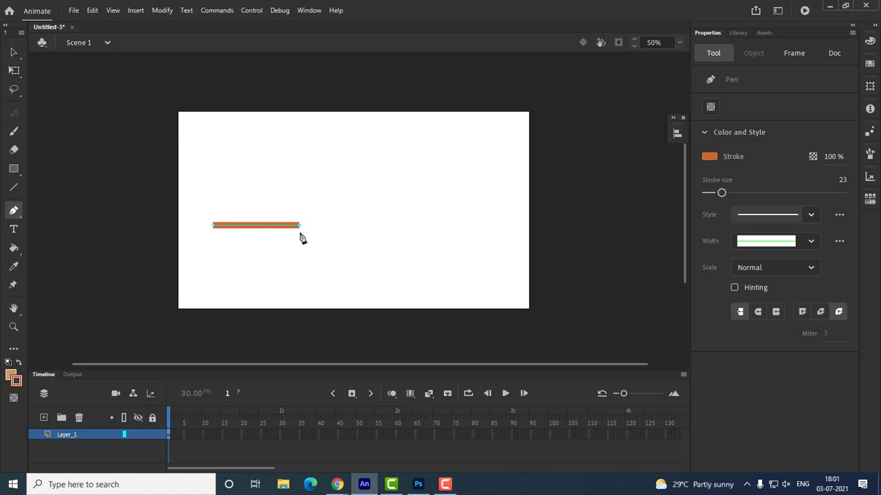
left_click(339, 176)
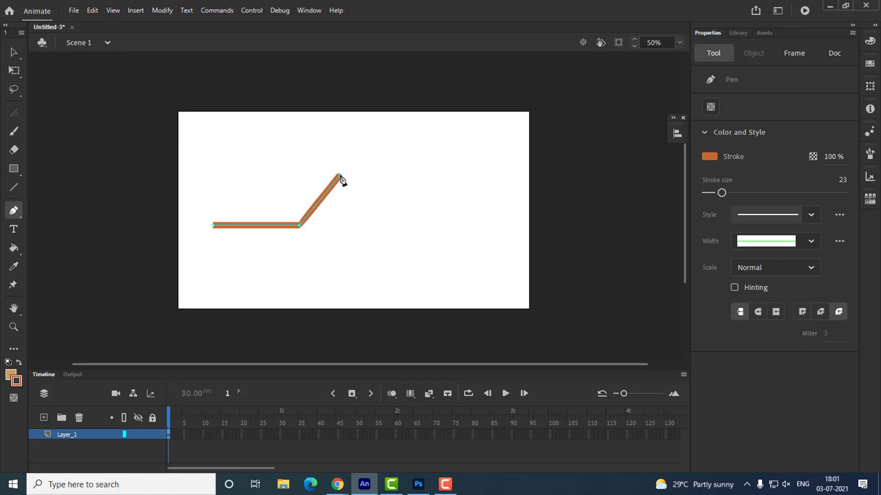
left_click(383, 225)
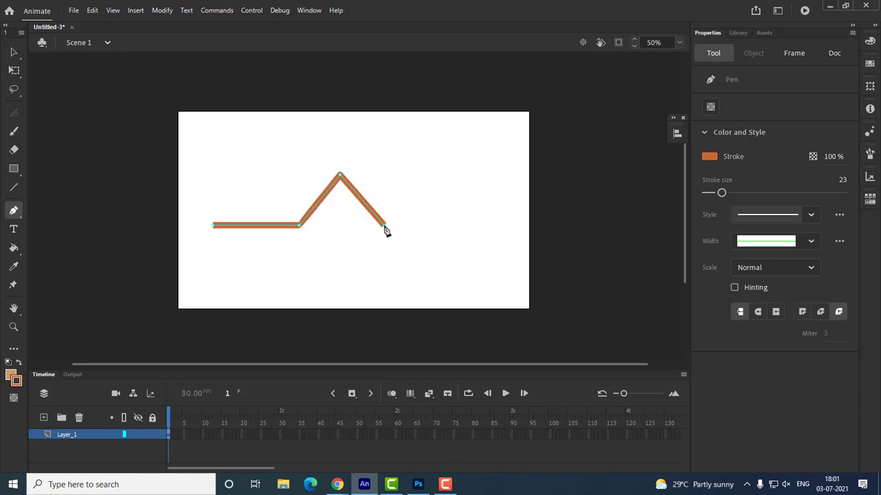
left_click(483, 225)
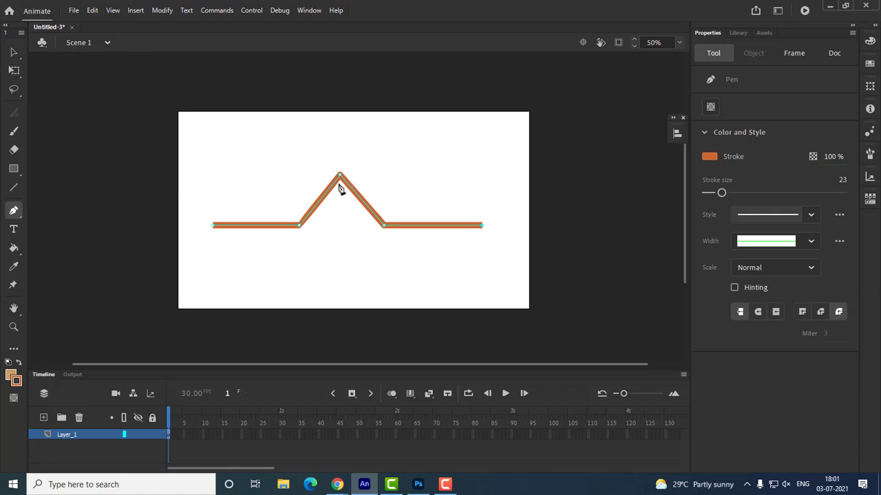
- Bend the path's four straight segments outward into arcs with the Selection tool, and delete the whole path
key("v")
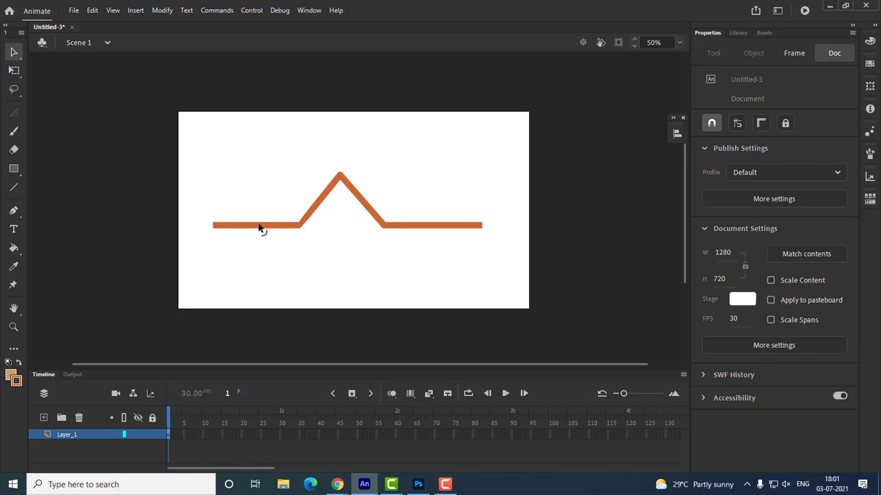
left_click_drag(260, 225, 259, 211)
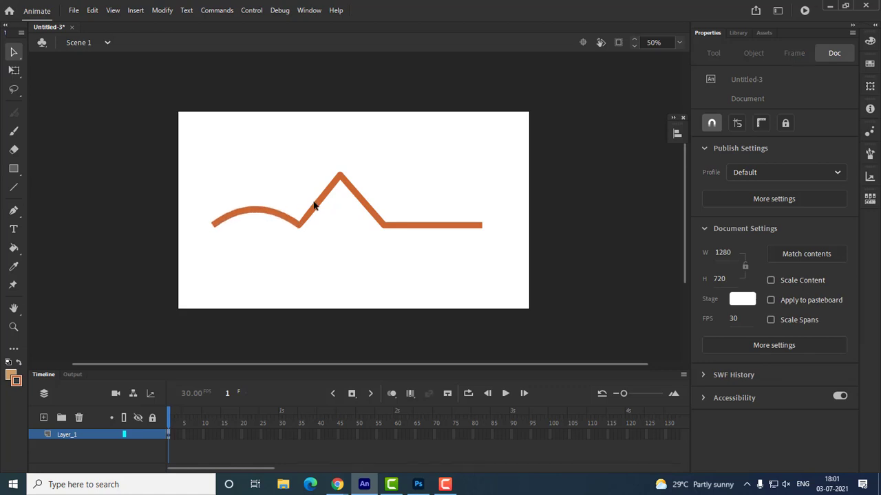
mouse_move(320, 205)
left_mouse_down()
mouse_move(311, 192)
mouse_move(320, 189)
left_mouse_up()
left_click_drag(368, 205, 375, 196)
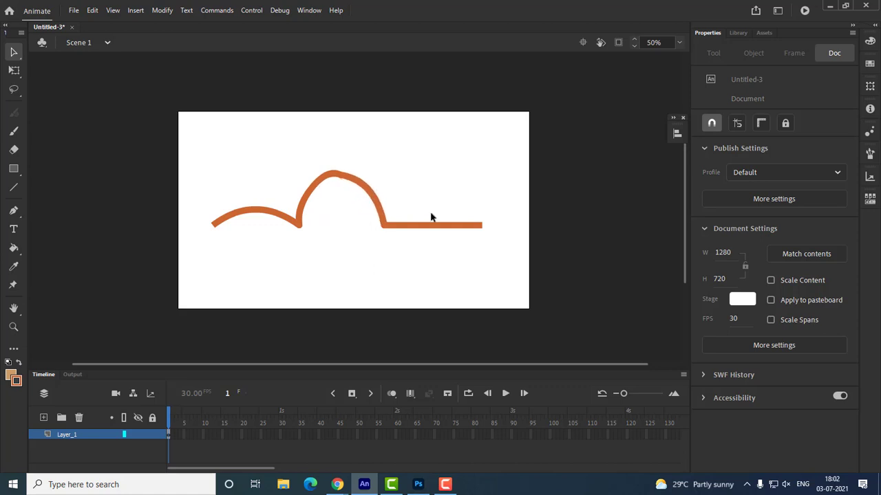
left_click_drag(430, 226, 430, 213)
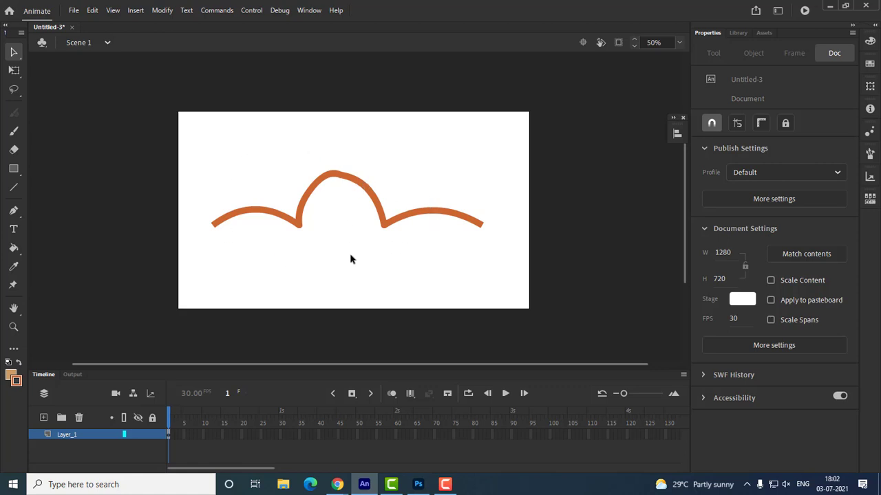
key("ctrl+a")
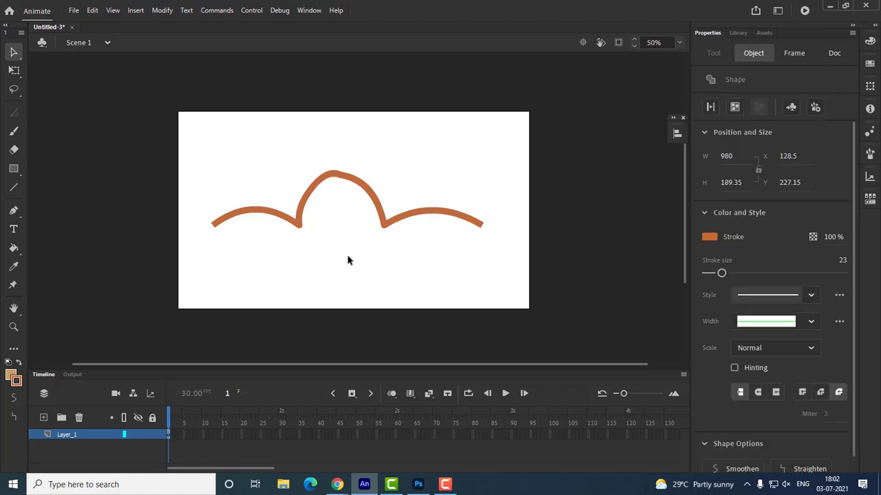
key("Delete")
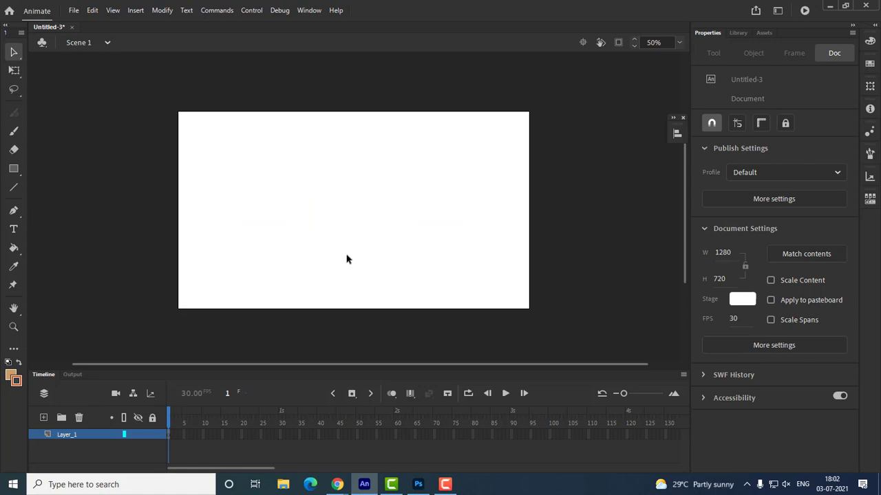
- Draw an arch of two curved segments with the Pen tool and raise the middle anchor's outgoing handle to bulge the second curve
key("p")
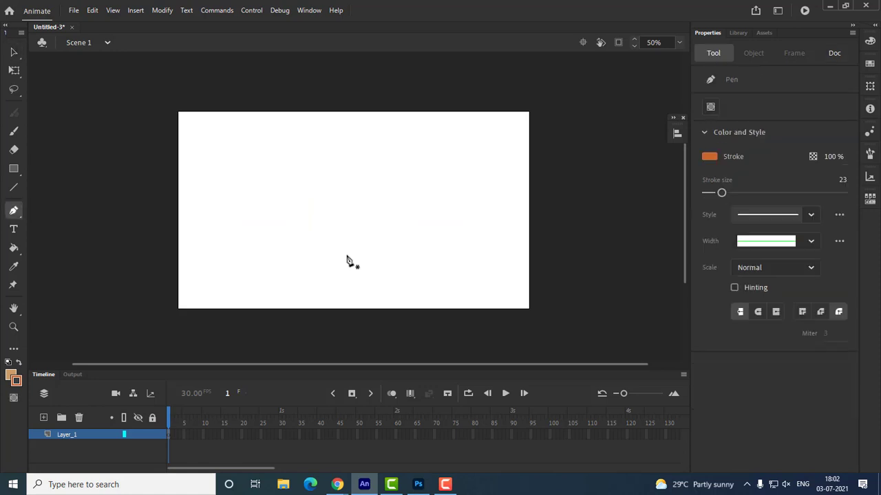
left_click(203, 220)
left_click_drag(292, 177, 350, 197)
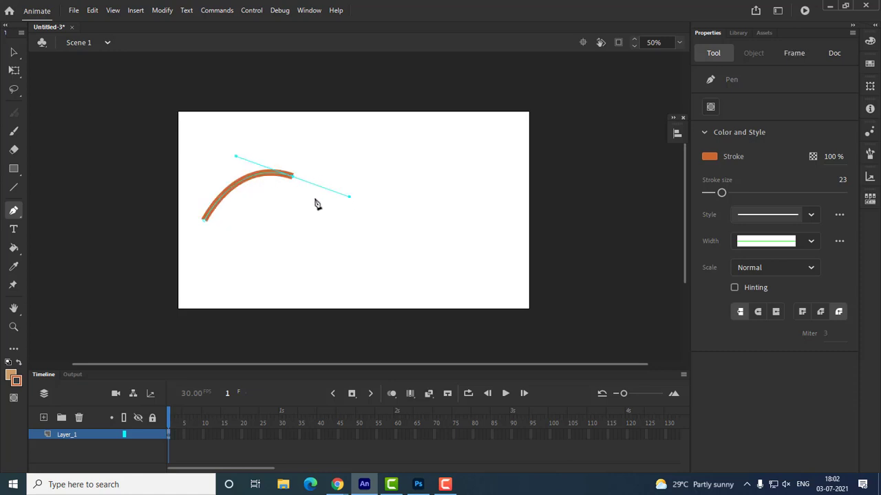
left_click(358, 223)
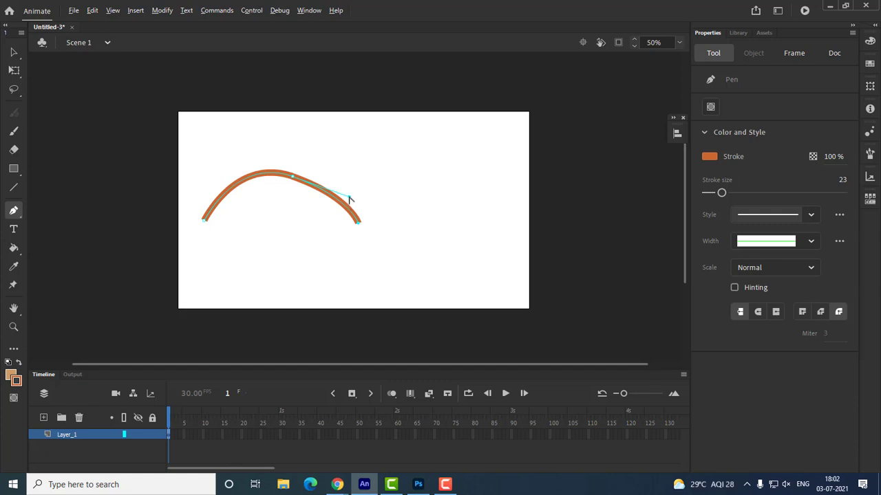
left_click_drag(349, 200, 355, 160)
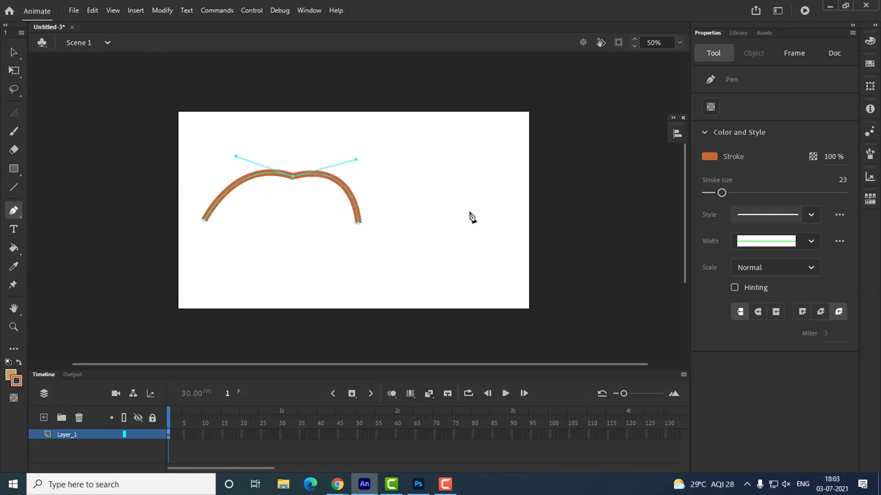
- Extend the path with a dipping curve toward the stage's right side and close it over the top at its starting anchor
left_click_drag(468, 213, 551, 104)
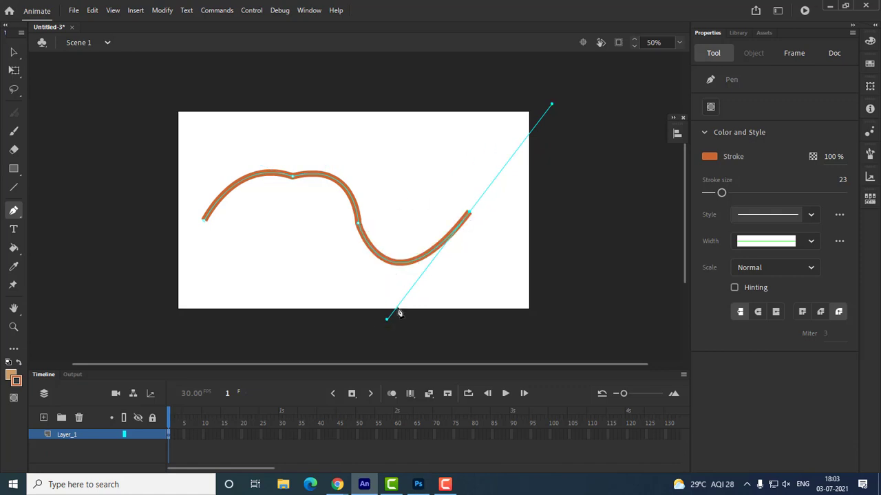
left_click_drag(386, 321, 366, 315)
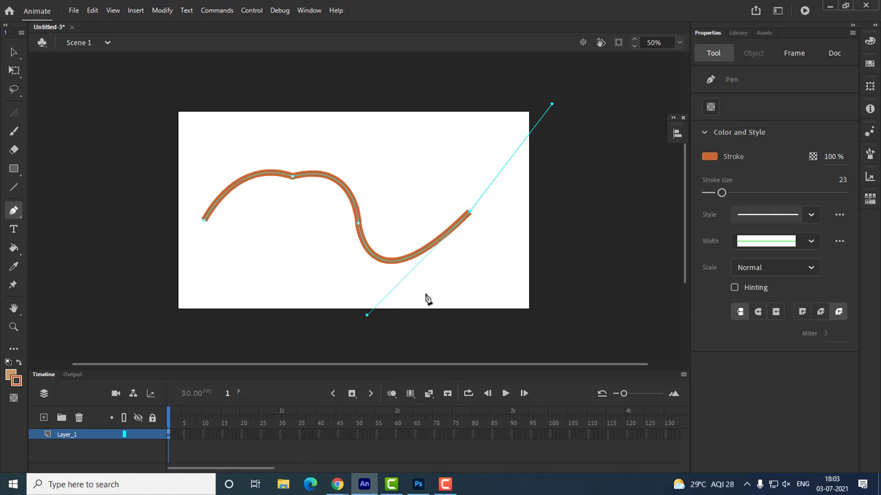
left_click(472, 213)
mouse_move(425, 153)
left_mouse_down()
mouse_move(374, 168)
mouse_move(331, 151)
left_mouse_up()
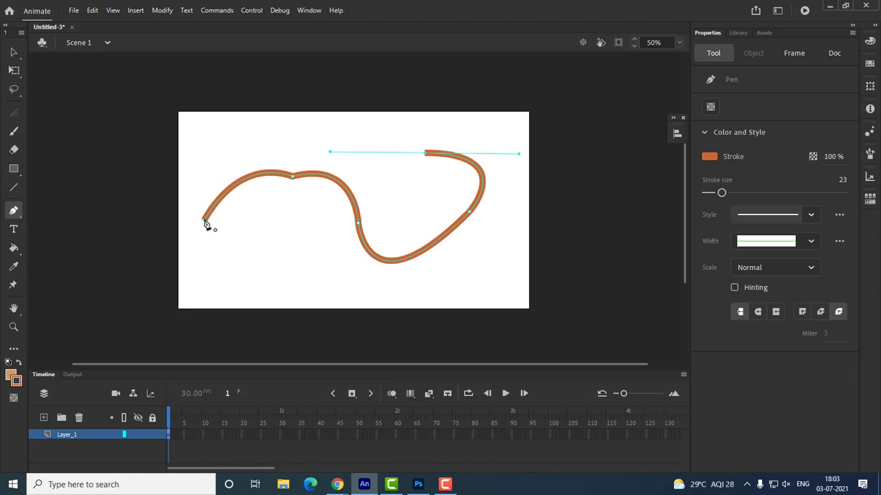
left_click_drag(204, 222, 186, 368)
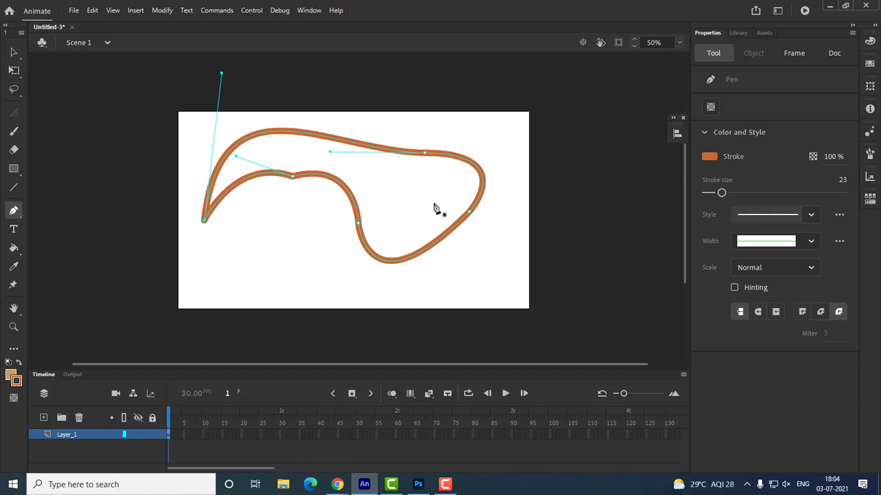
- Activate the Paint Bucket tool and set its fill colour to pink
left_click(13, 248)
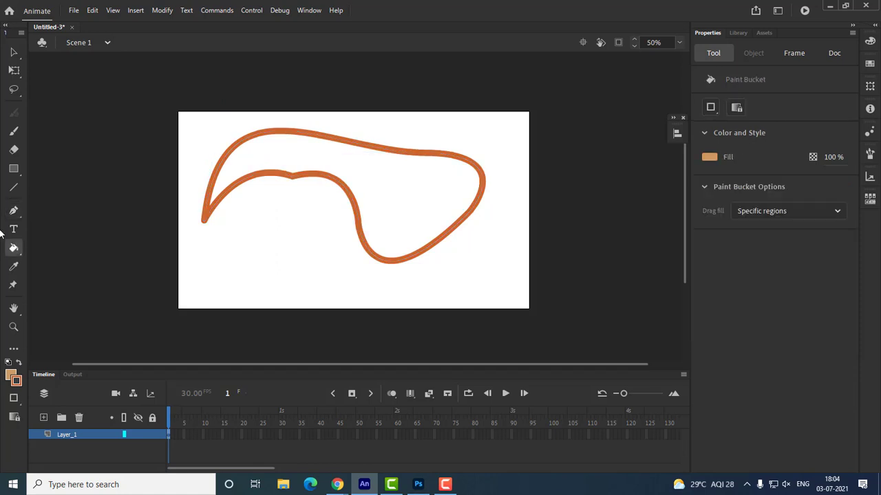
left_click(13, 249)
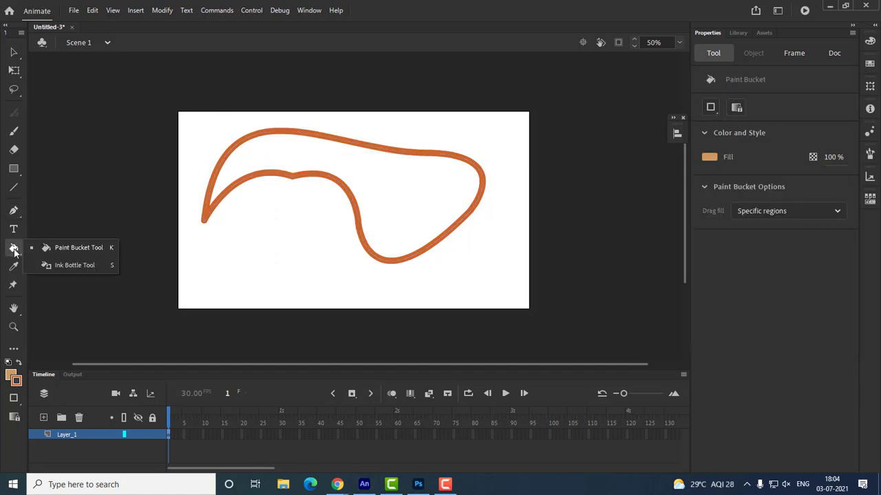
left_click(93, 249)
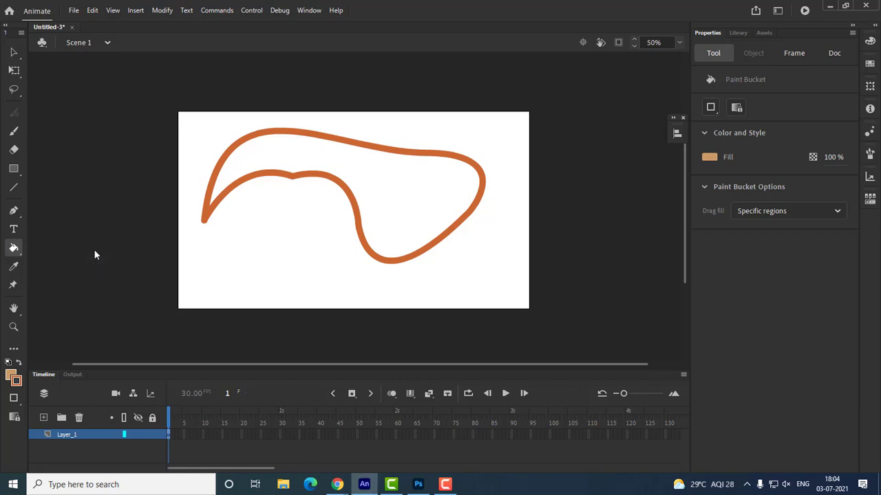
left_click(709, 157)
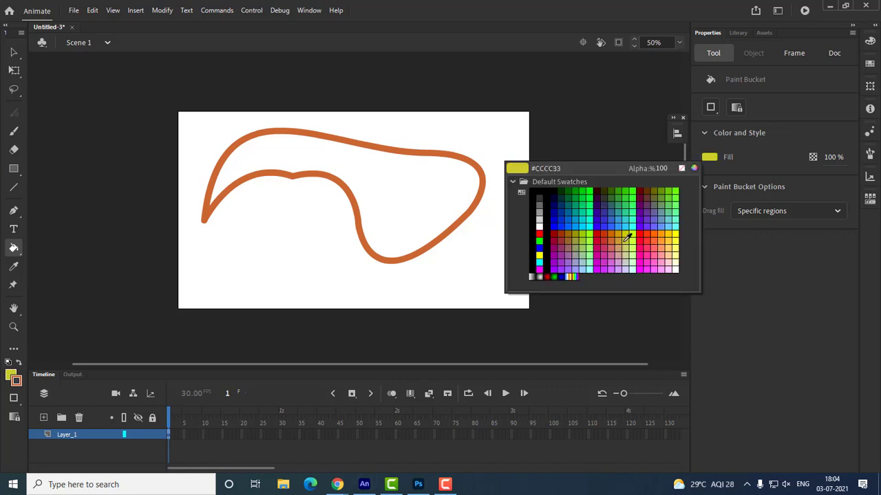
left_click(644, 244)
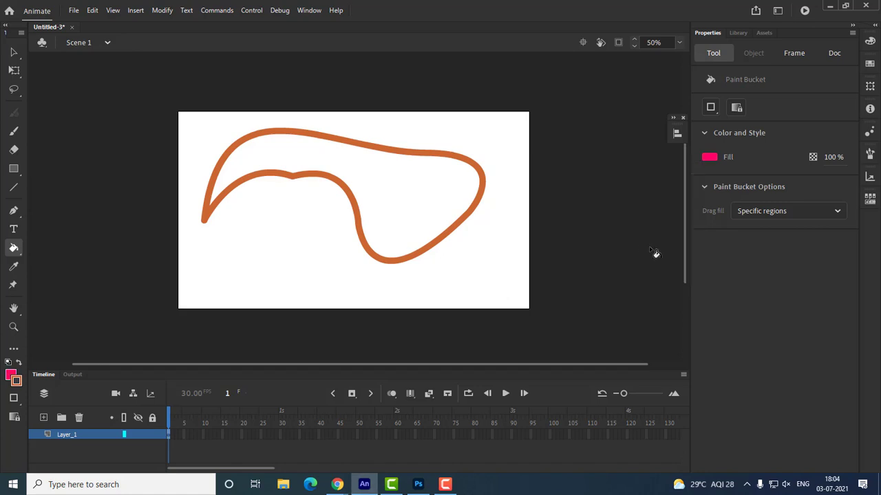
- Try filling the closed shape with pink, and undo the fill
left_click(441, 186)
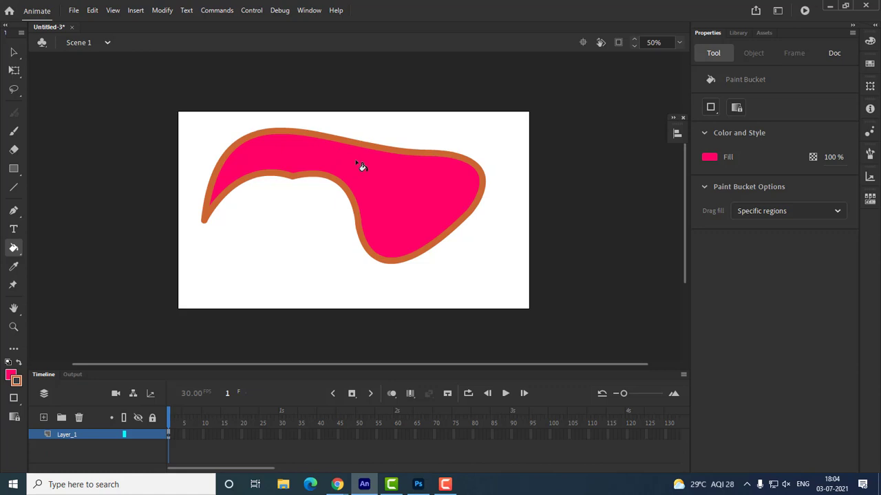
key("ctrl+z")
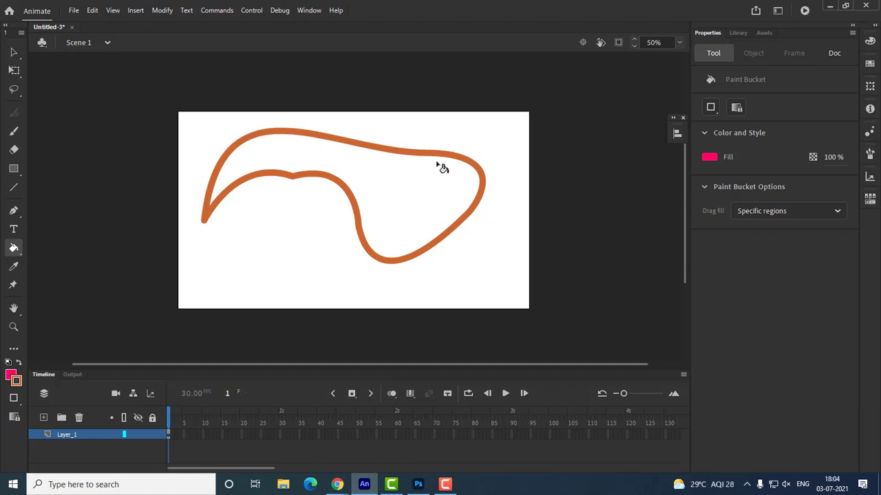
- Set the Paint Bucket's fill colour to yellow-orange and fill the closed curved shape with it
left_click(710, 157)
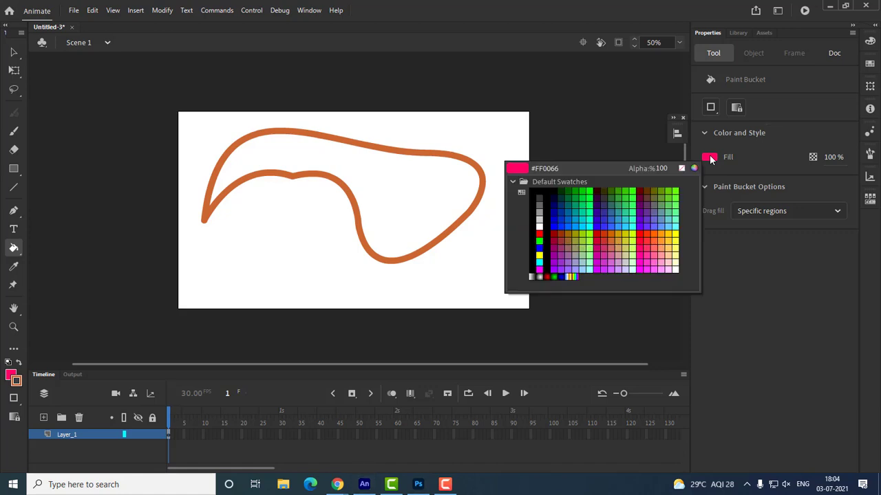
left_click(672, 237)
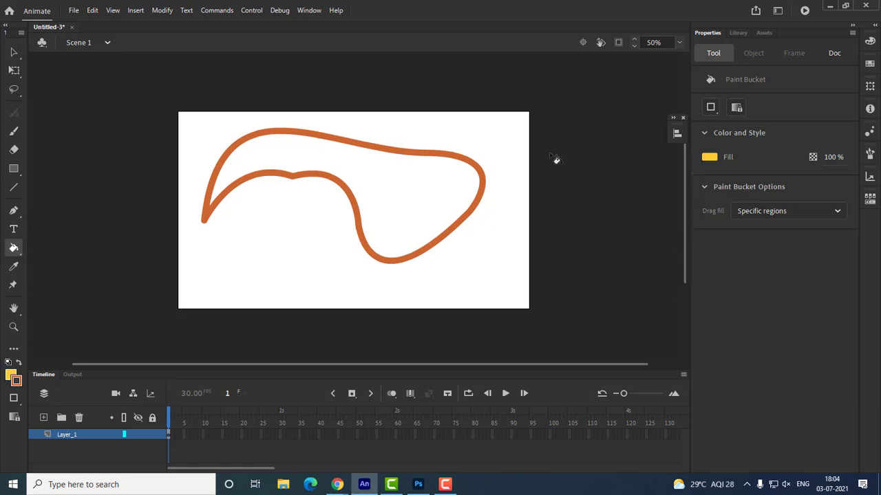
left_click(397, 182)
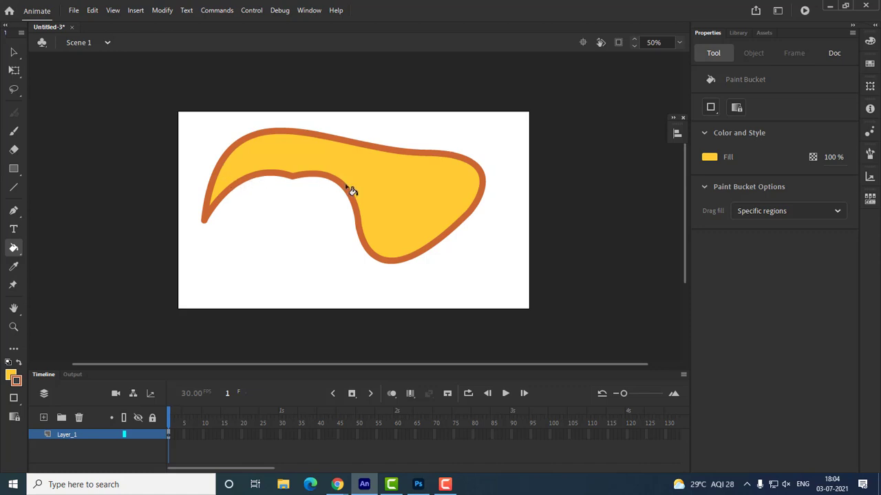
- Select the filled shape's entire orange outline and delete it, keeping only the fill
key("v")
left_click(409, 155)
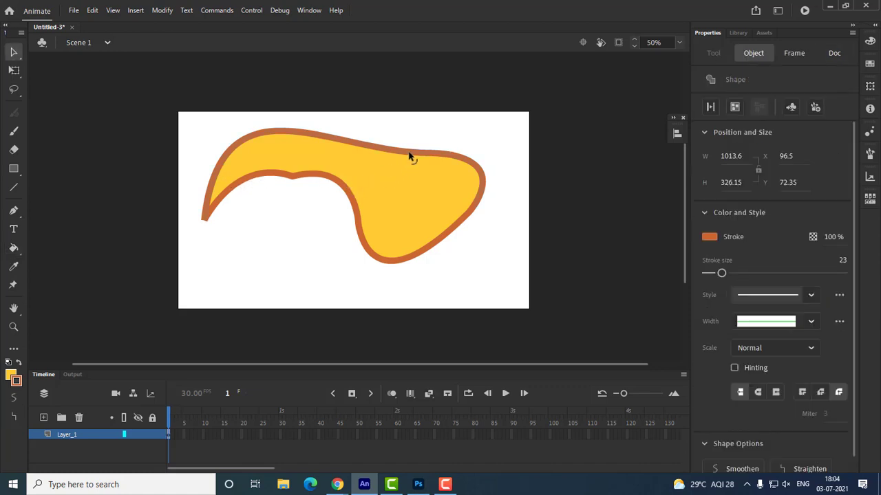
double_click(409, 157)
key("Delete")
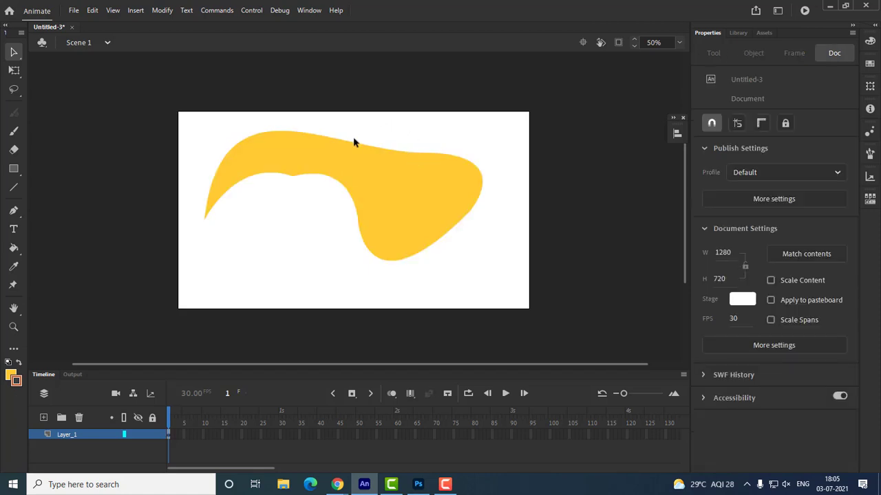
- Reshape the yellow fill by bulging its upper edge outward in two places and pulling its upper-right edge inward into a notch
left_click_drag(355, 147, 344, 123)
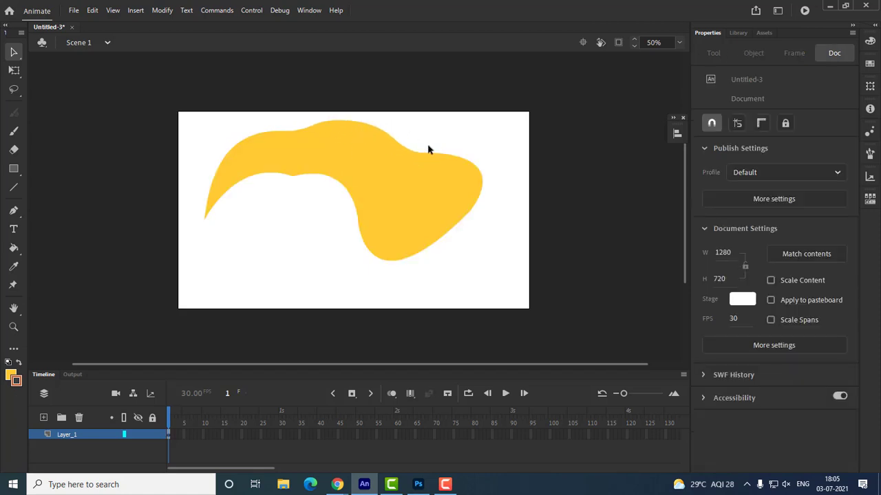
left_click_drag(416, 157, 417, 121)
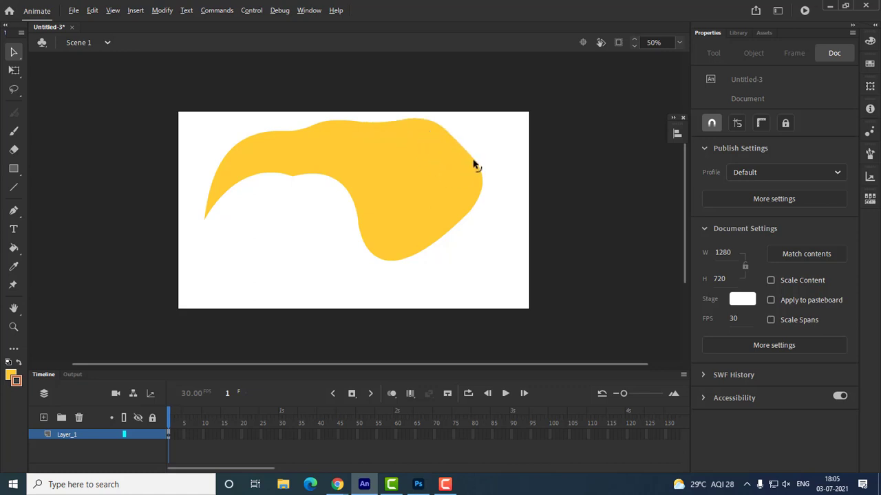
left_click_drag(474, 164, 435, 172)
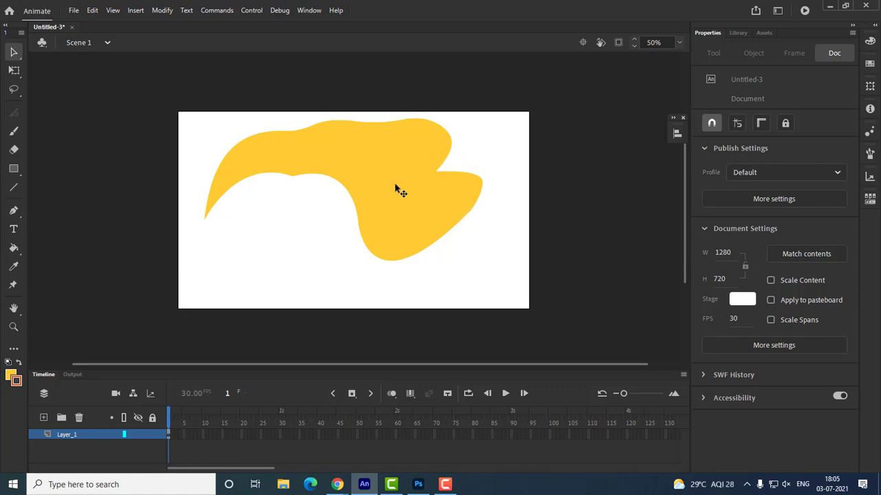
- Delete the yellow shape and draw an open three-anchor S-shaped curve across the stage with the Pen tool
left_click(426, 219)
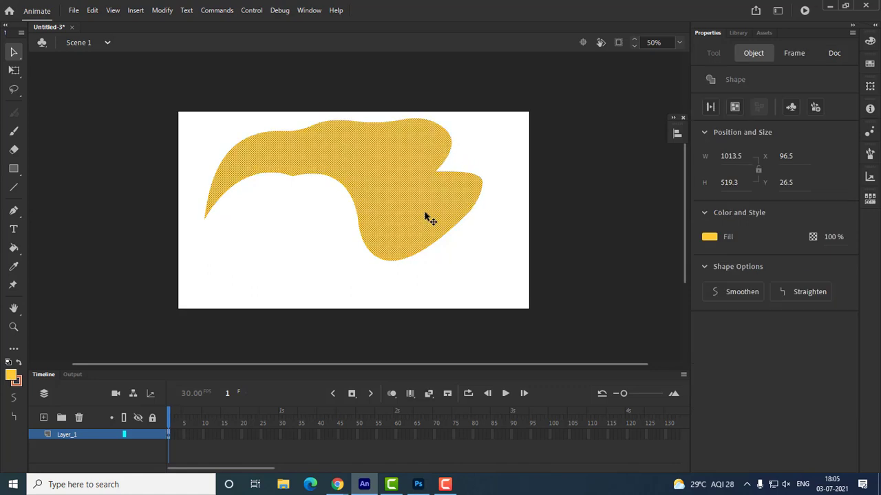
key("Delete")
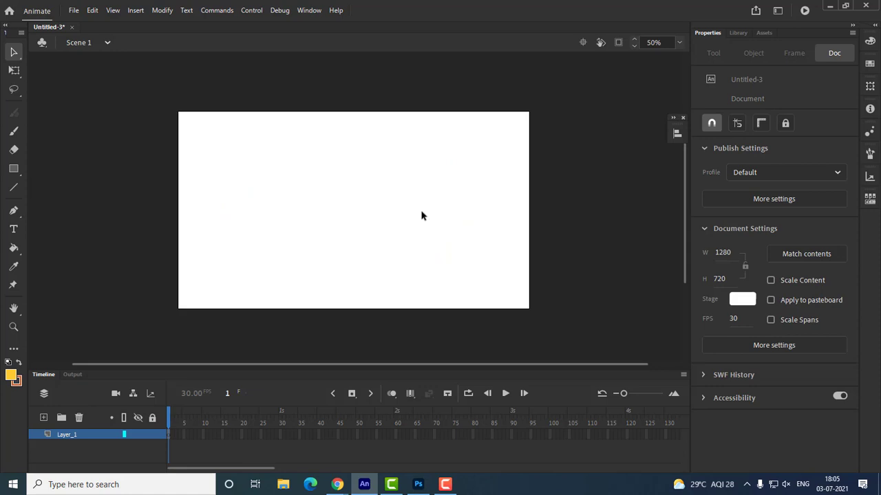
key("p")
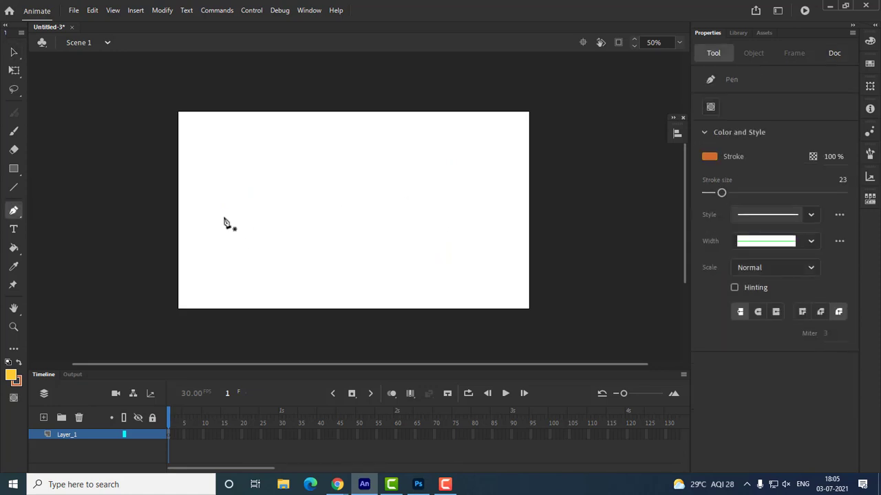
left_click(221, 217)
left_click_drag(312, 176, 383, 201)
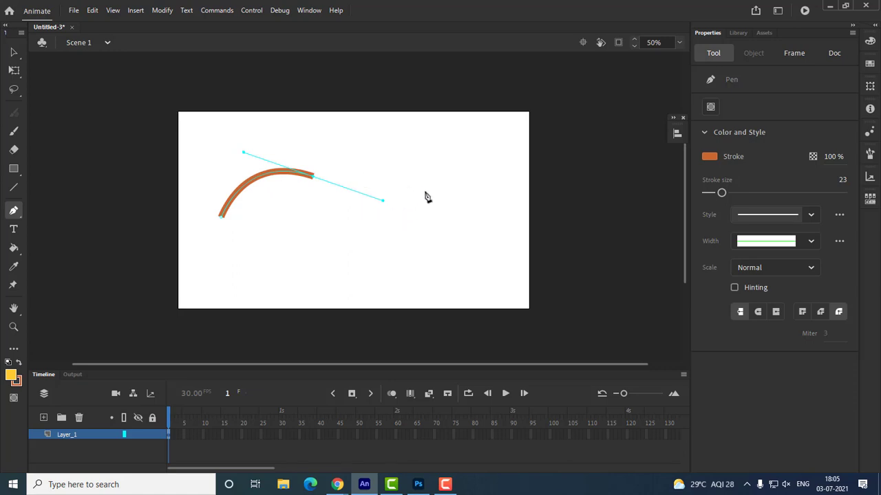
left_click_drag(463, 181, 488, 151)
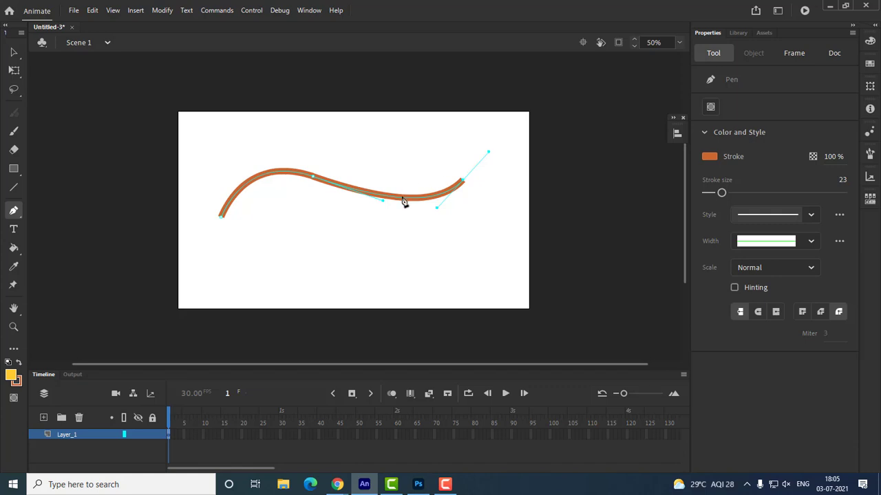
- Add an anchor point within each of the curve's two segments using the Add Anchor Point tool
left_click(13, 213)
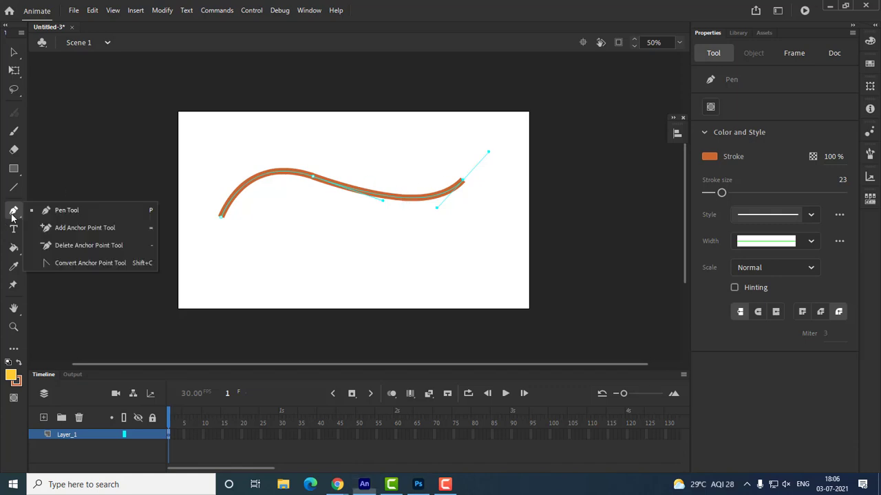
left_click(98, 227)
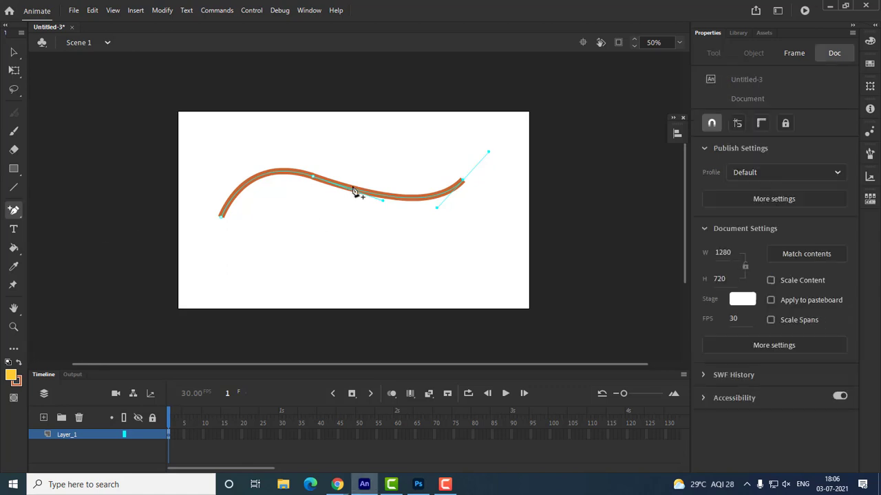
left_click(400, 199)
- Remove the curve's three interior anchor points with the Delete Anchor Point tool, leaving only its two endpoints
left_click(13, 210)
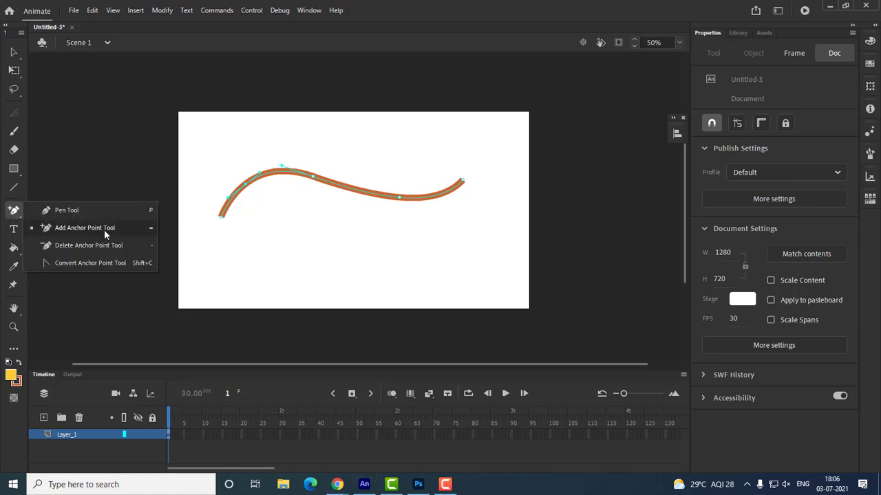
left_click(92, 245)
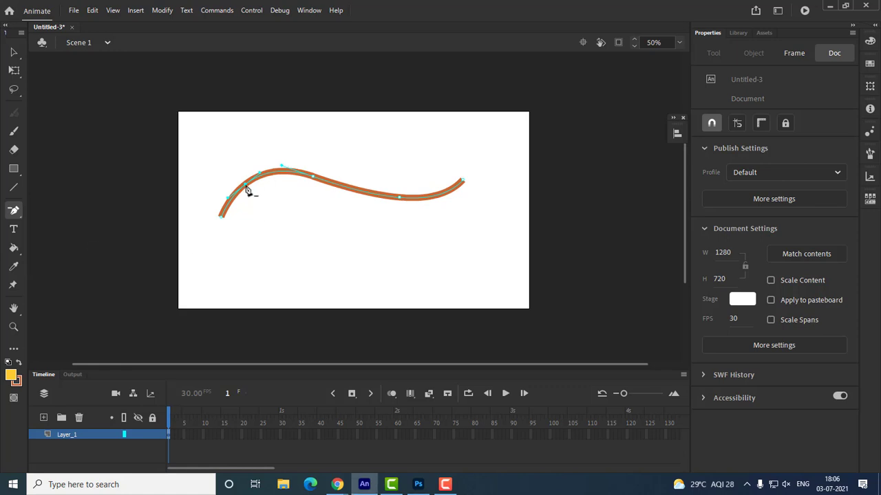
left_click(245, 187)
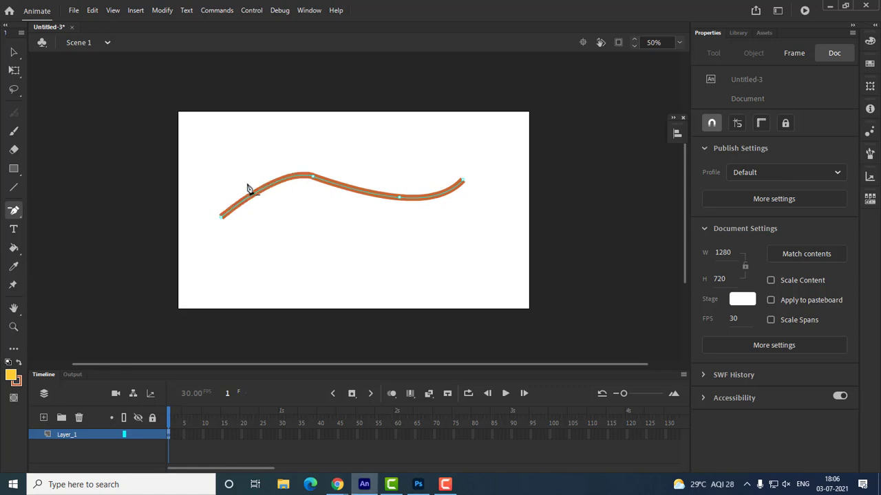
left_click(400, 199)
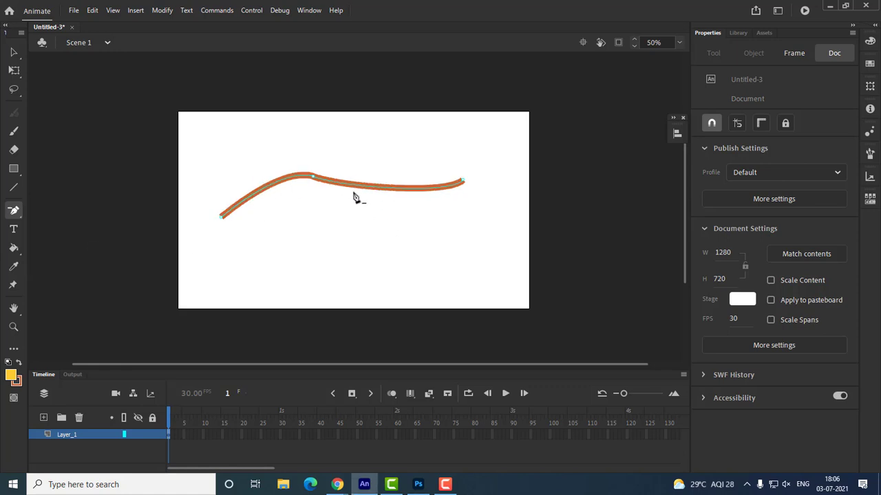
left_click(313, 177)
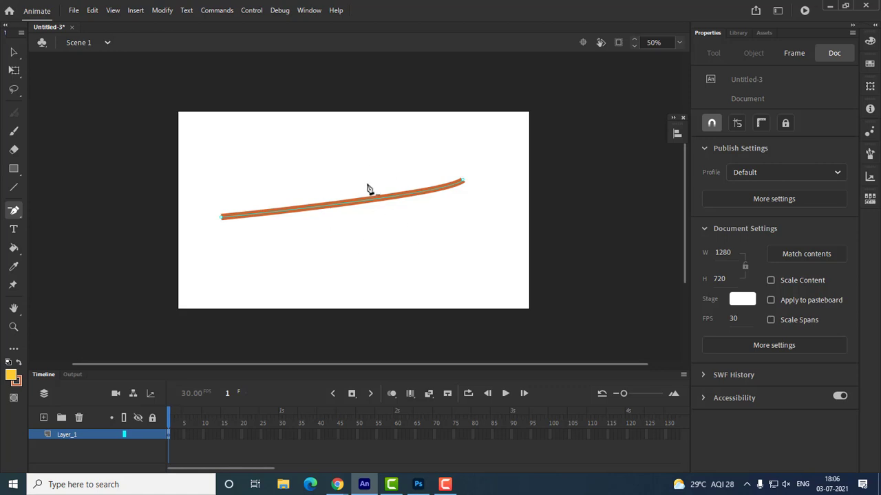
- Bend the nearly straight line upward into a wide arch and give its stroke round caps
key("v")
mouse_move(348, 204)
left_mouse_down()
mouse_move(338, 172)
mouse_move(310, 153)
left_mouse_up()
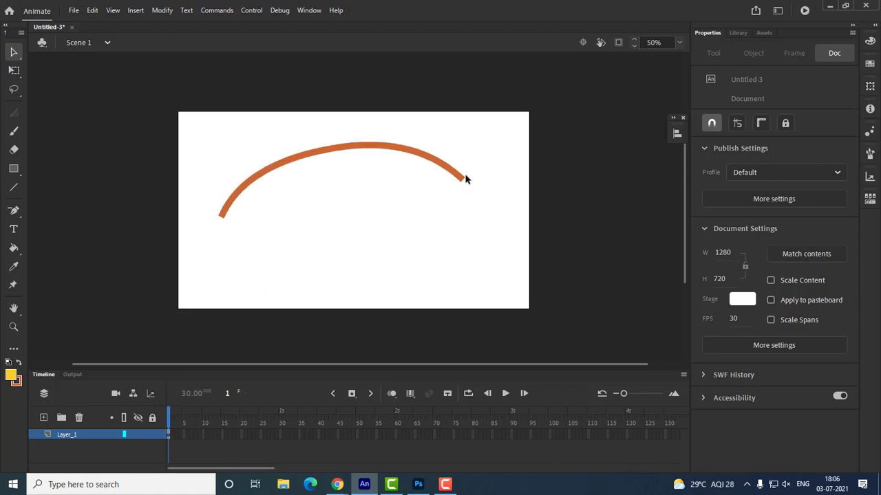
left_click_drag(479, 111, 197, 280)
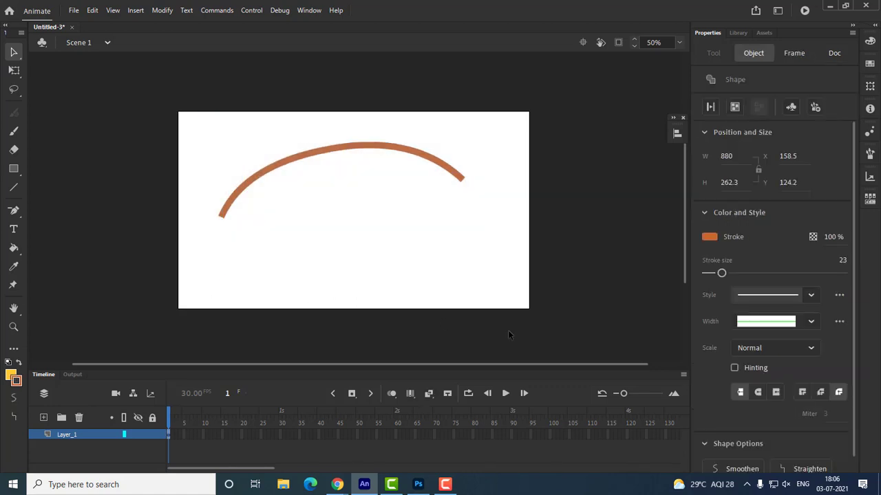
left_click(759, 394)
left_click(396, 260)
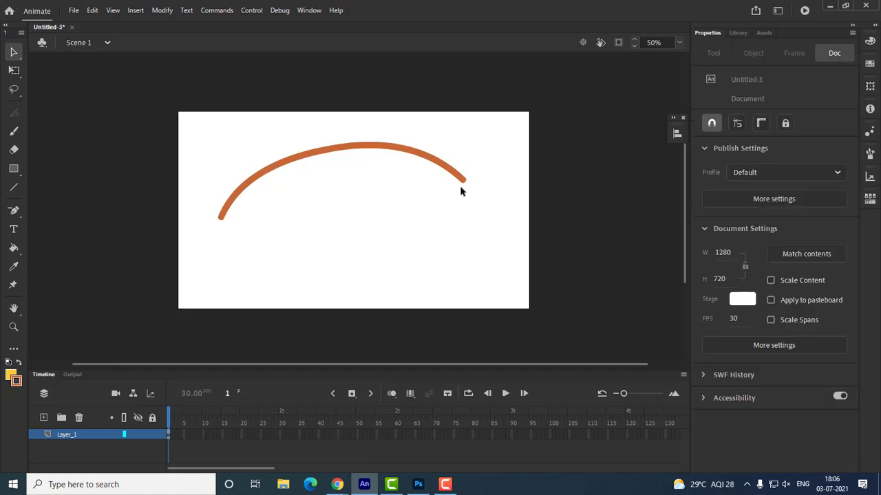
- Change the arch's stroke caps to square
mouse_move(507, 106)
left_mouse_down()
mouse_move(342, 159)
mouse_move(188, 292)
left_mouse_up()
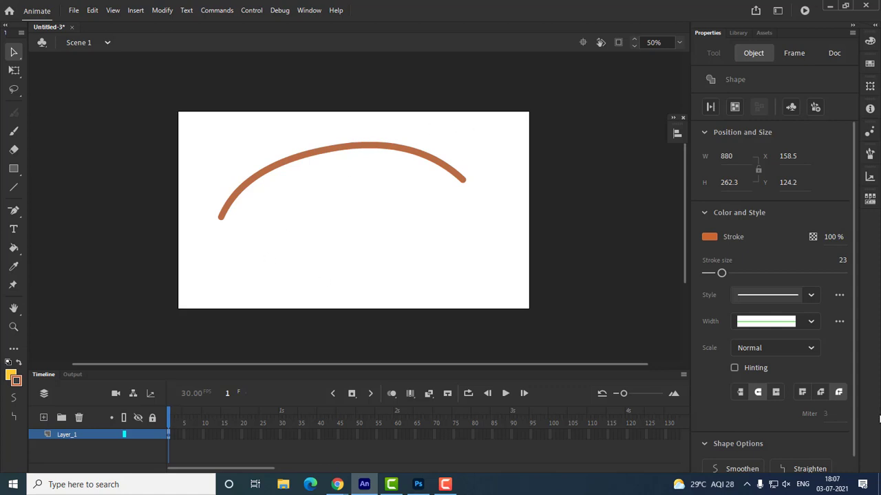
left_click(777, 395)
left_click(428, 256)
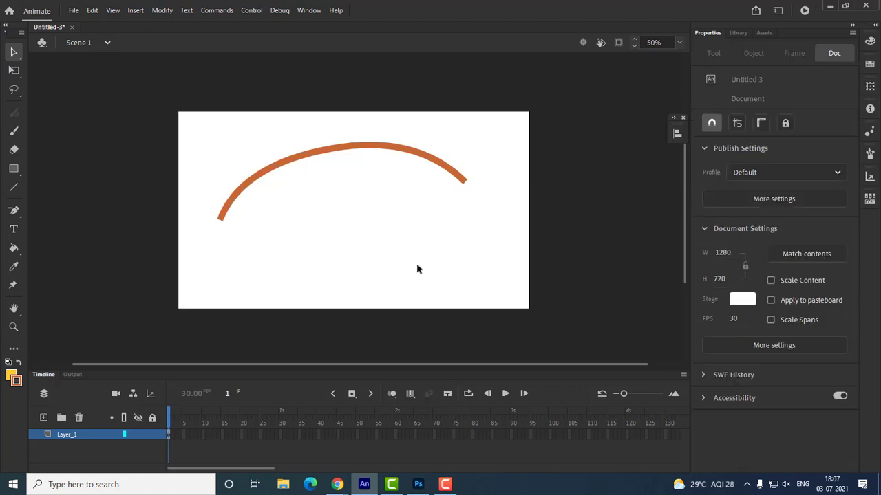
- Clear the stage and draw an open curve that descends to a middle anchor and dips up toward the stage's right side
key("ctrl+a")
key("Delete")
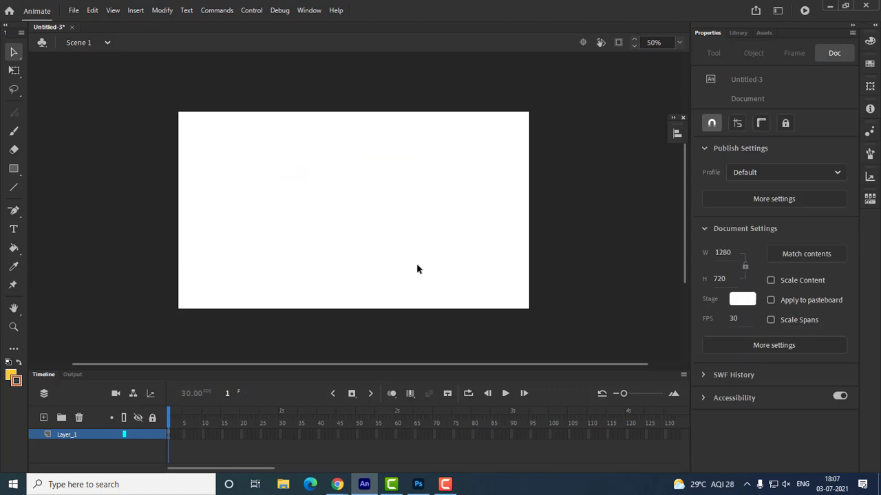
key("p")
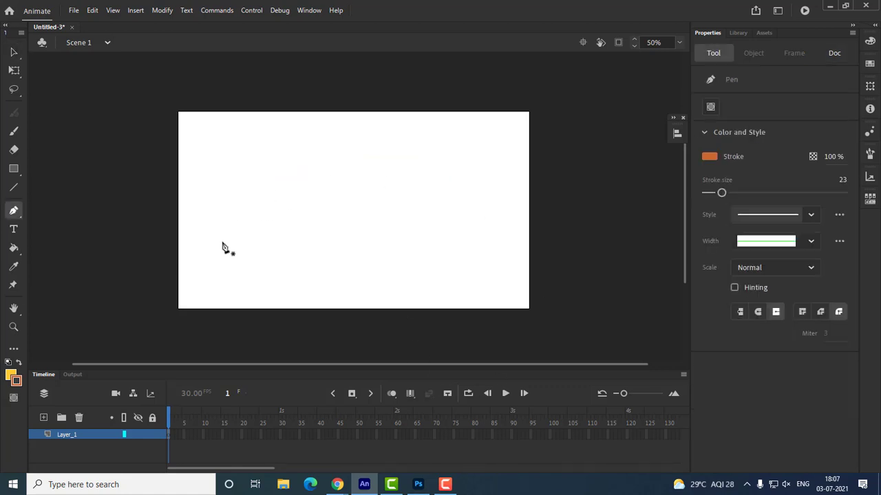
left_click(210, 177)
left_click_drag(318, 237, 344, 312)
left_click_drag(491, 193, 497, 164)
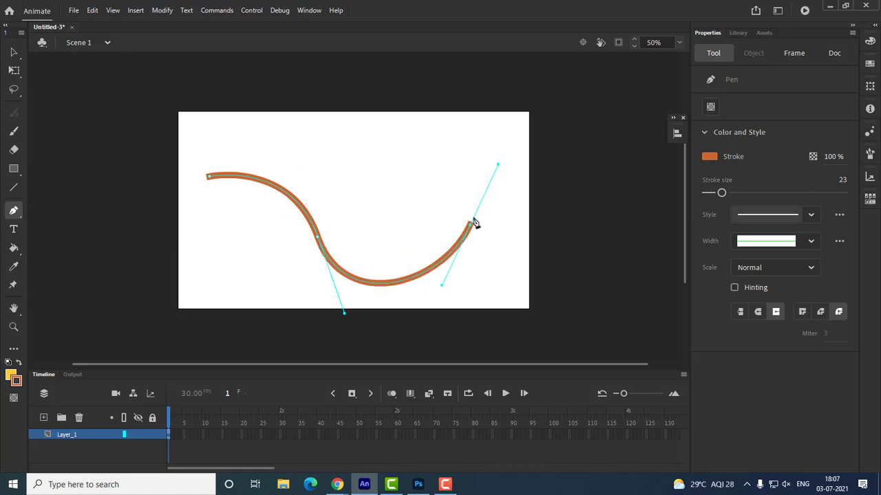
- Convert the middle and starting anchors with the Convert Anchor Point tool, pulling new handles to reverse the middle bend and round the start
left_click(11, 210)
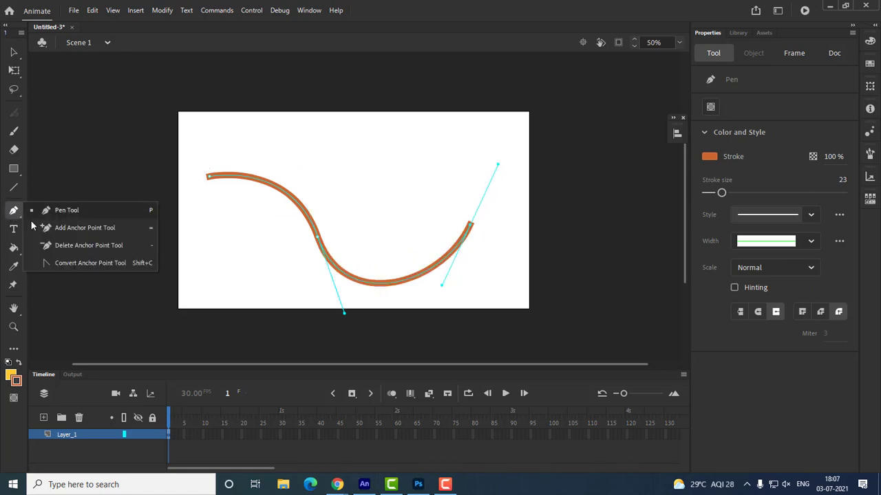
left_click(115, 263)
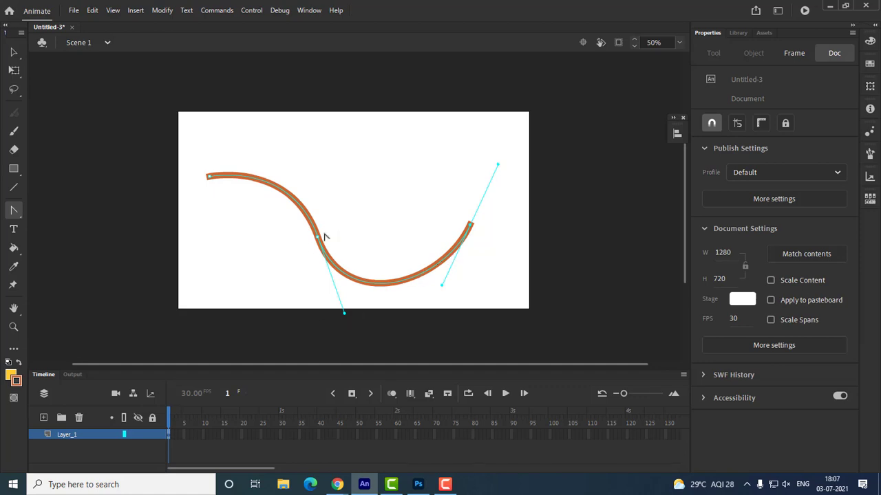
left_click_drag(317, 238, 251, 289)
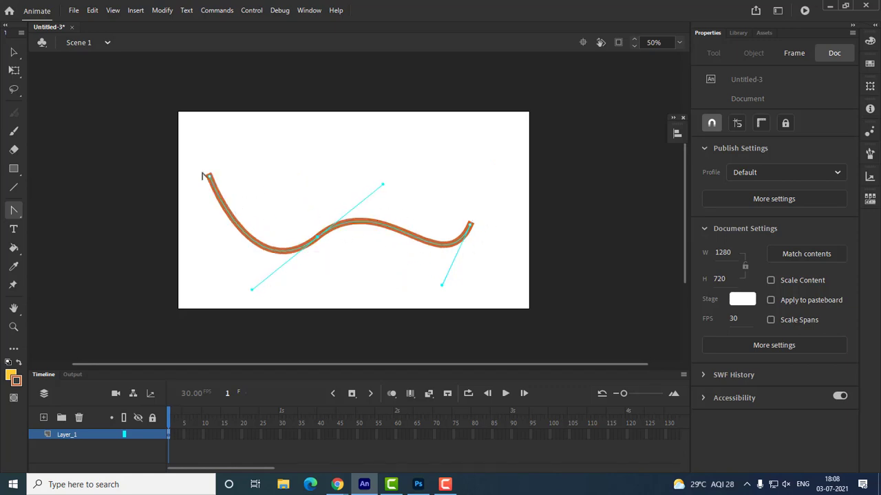
left_click_drag(209, 178, 232, 130)
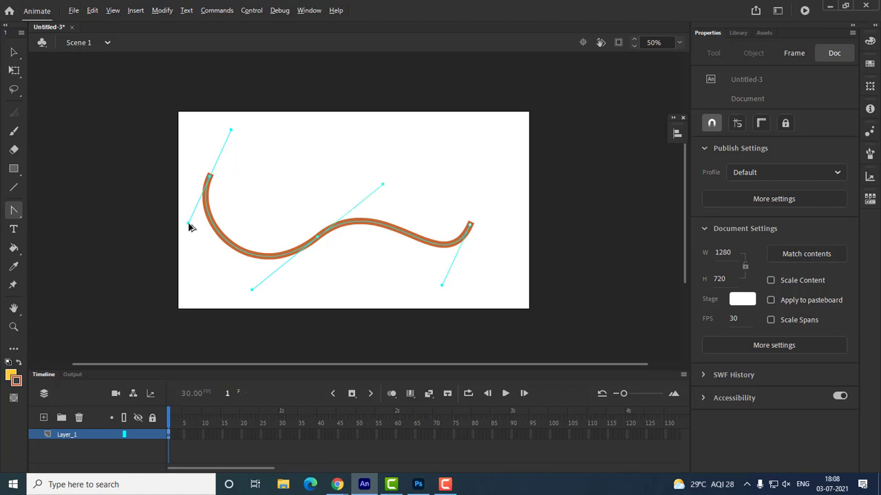
- Try moving the starting anchor's lower handle toward the inside of the curve, and undo the change
left_click_drag(188, 224, 266, 190)
key("ctrl+z")
left_click(13, 210)
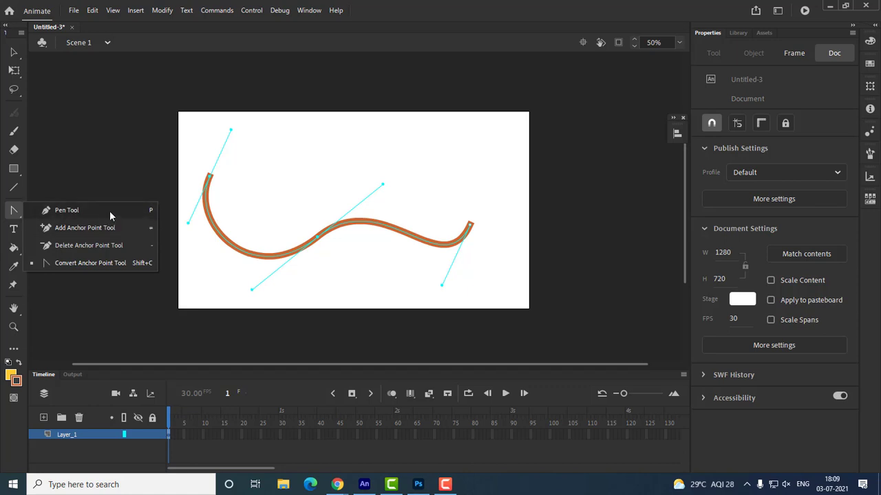